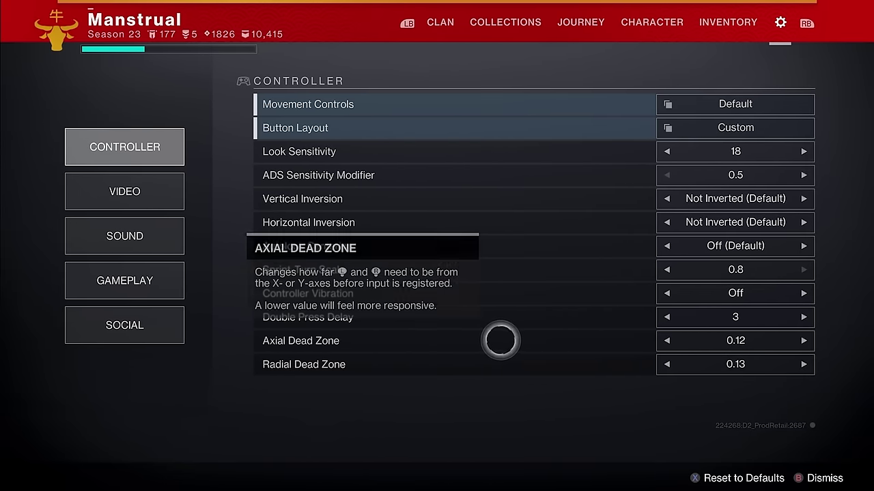
# Set both the Axial Dead Zone and the Radial Dead Zone to 0.0.
pyautogui.press('LB')
pyautogui.press('RB')
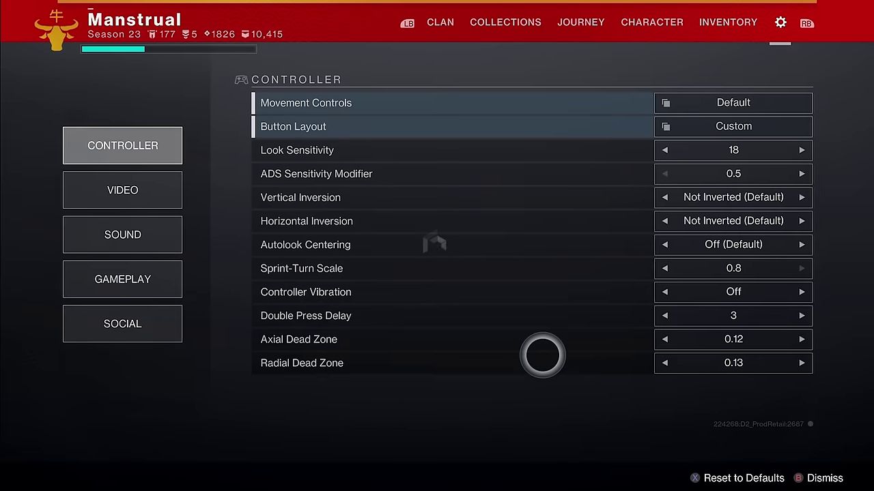
pyautogui.press('Down')
pyautogui.press('Up')
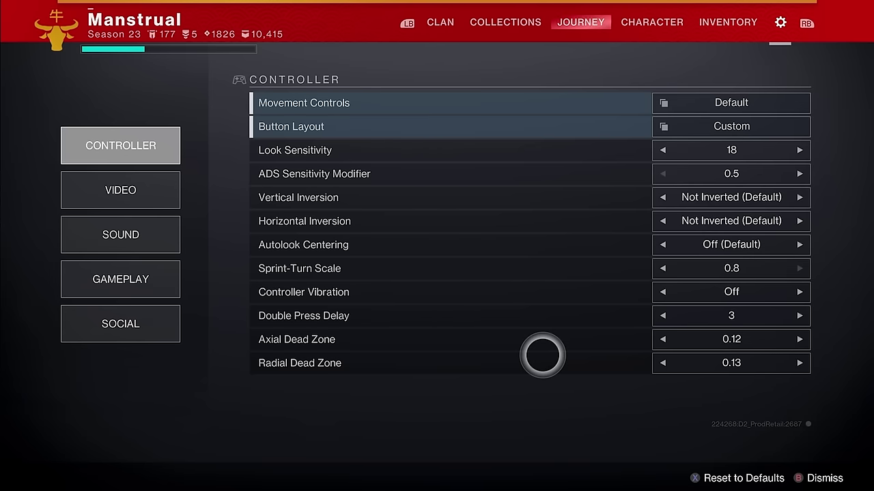
pyautogui.click(651, 340)
pyautogui.click(651, 340)
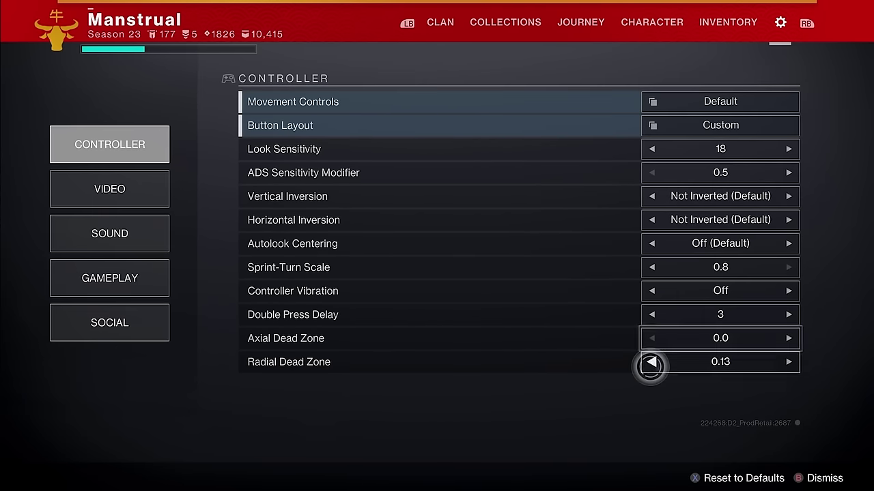
pyautogui.click(650, 363)
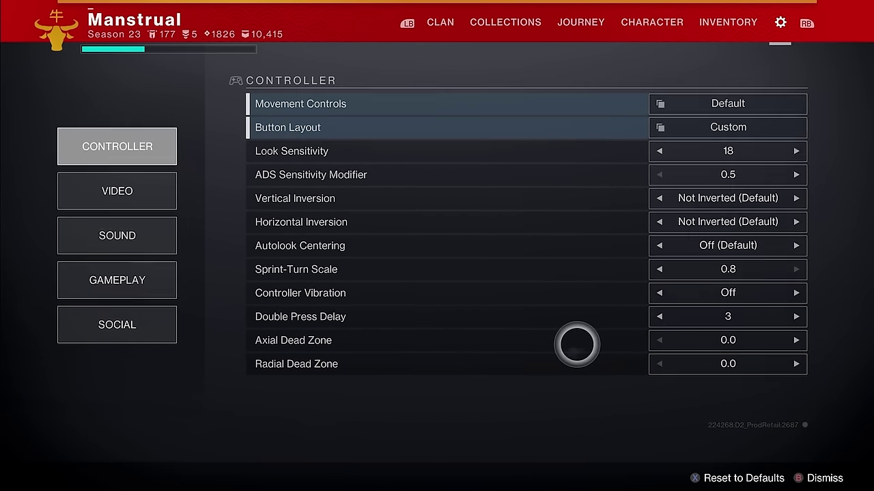
pyautogui.scroll(-1, 579, 368)
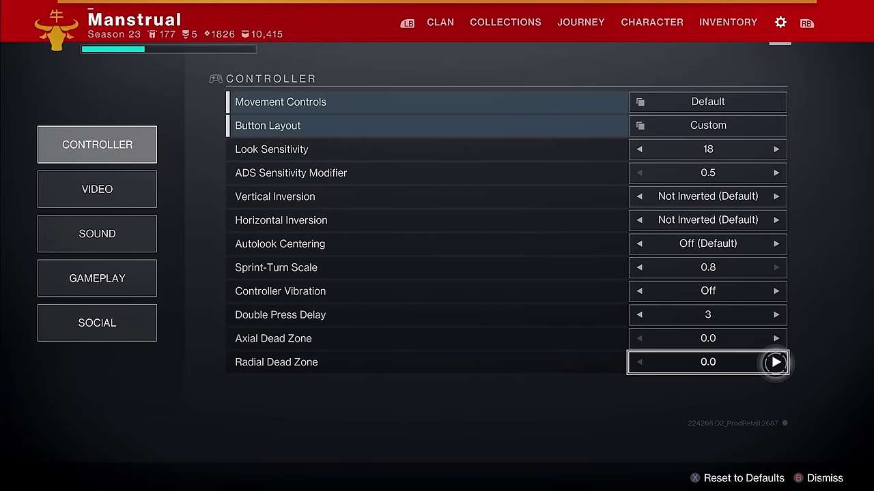
# Raise the Radial Dead Zone in small increments to 0.03.
pyautogui.click(776, 361)
pyautogui.click(776, 362)
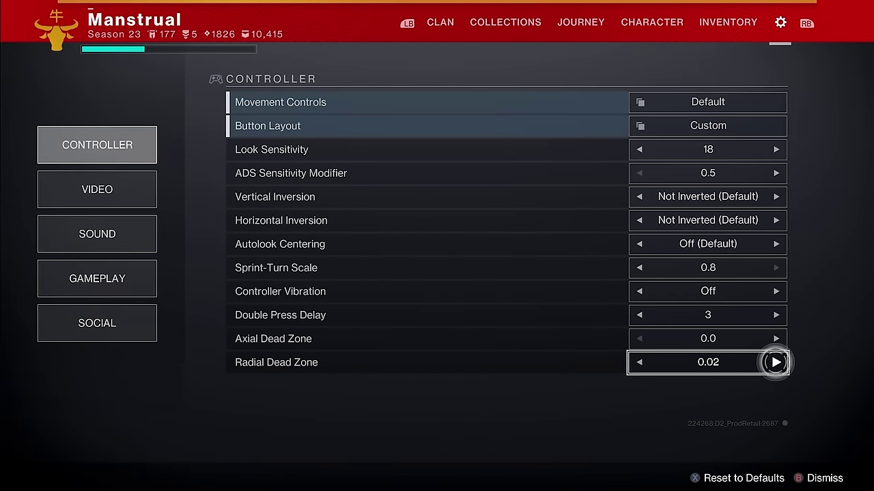
pyautogui.click(776, 363)
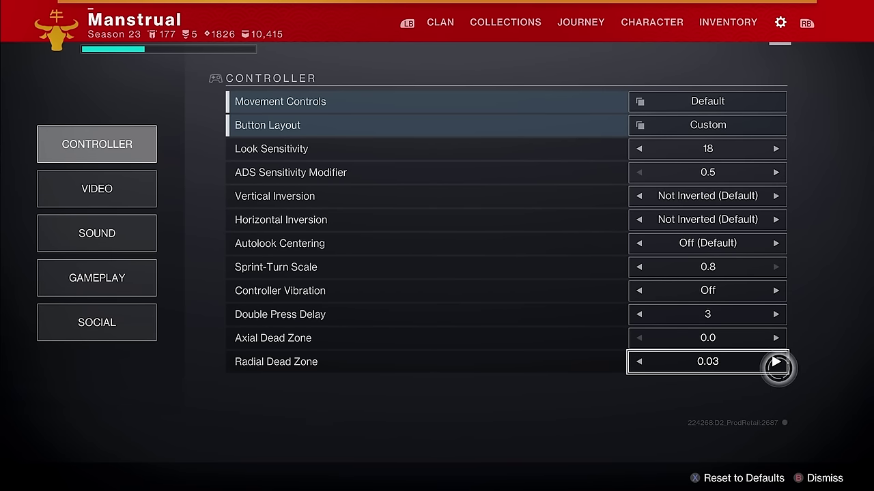
pyautogui.click(776, 363)
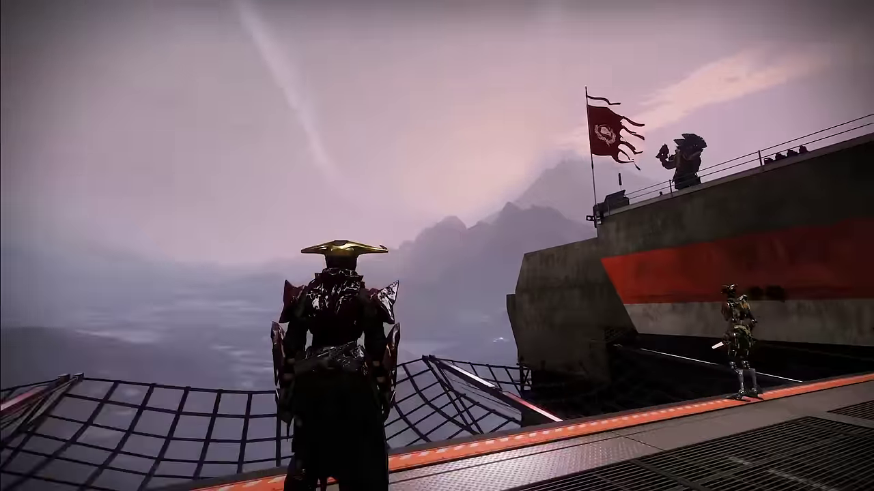
# Check the stick behaviour in the game world and on the character screen, and return to the controller settings.
pyautogui.press('F1')
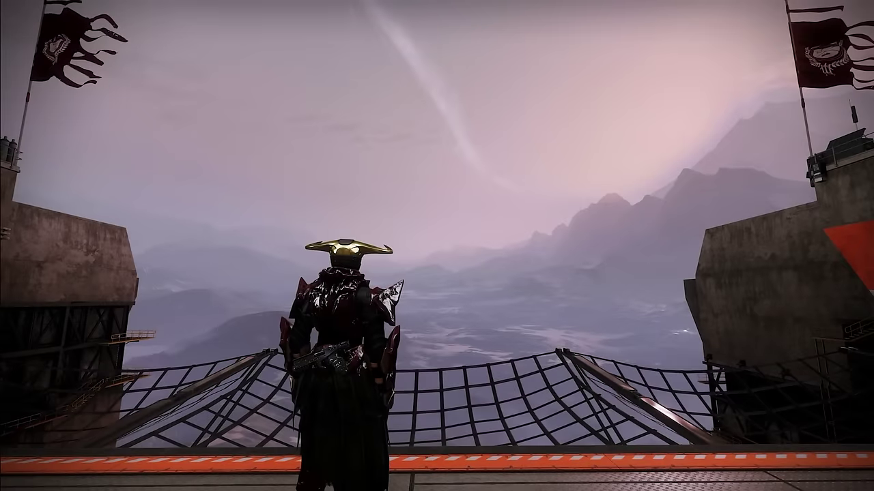
pyautogui.press('F1')
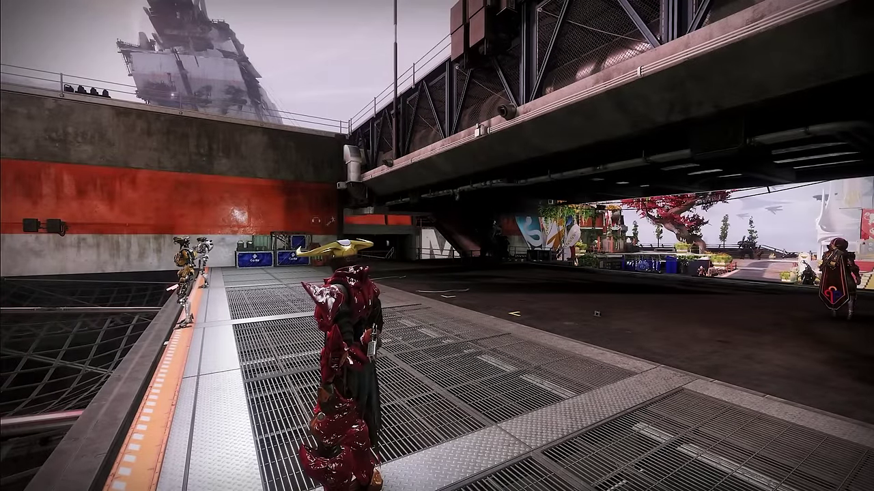
pyautogui.press('F1')
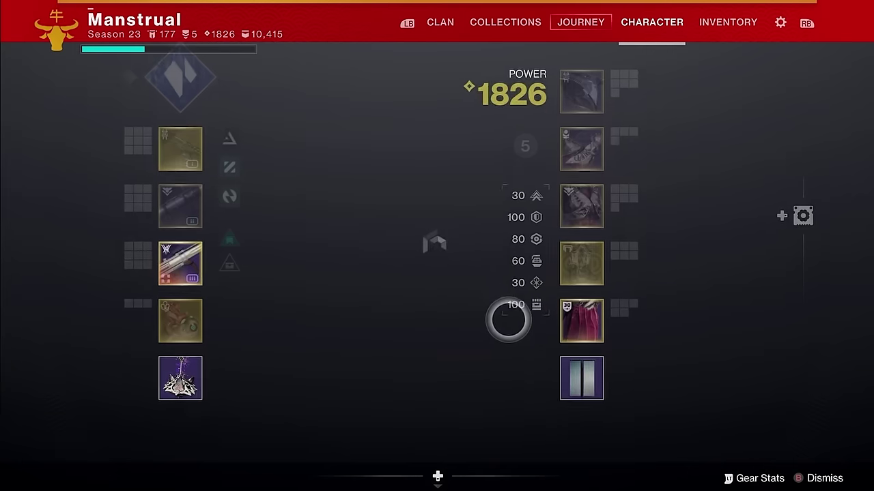
pyautogui.press('d')
pyautogui.press('e')
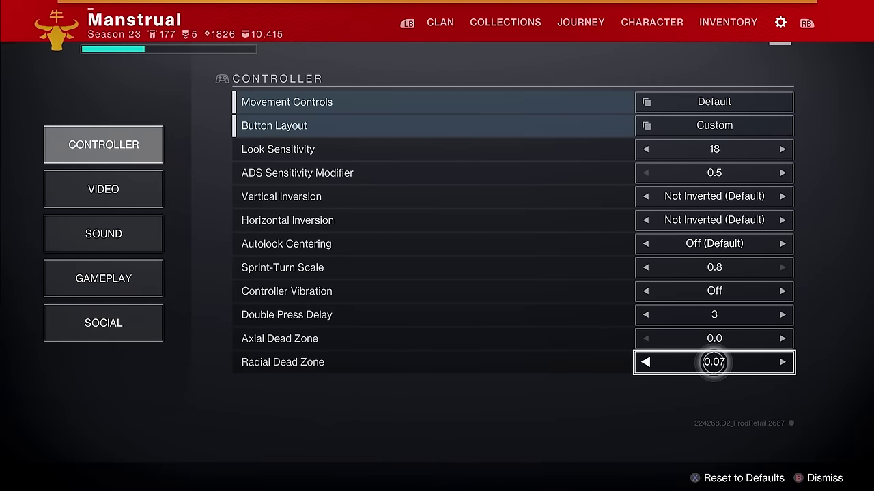
# Compare the Radial Dead Zone at 0.06 and 0.07.
pyautogui.click(701, 362)
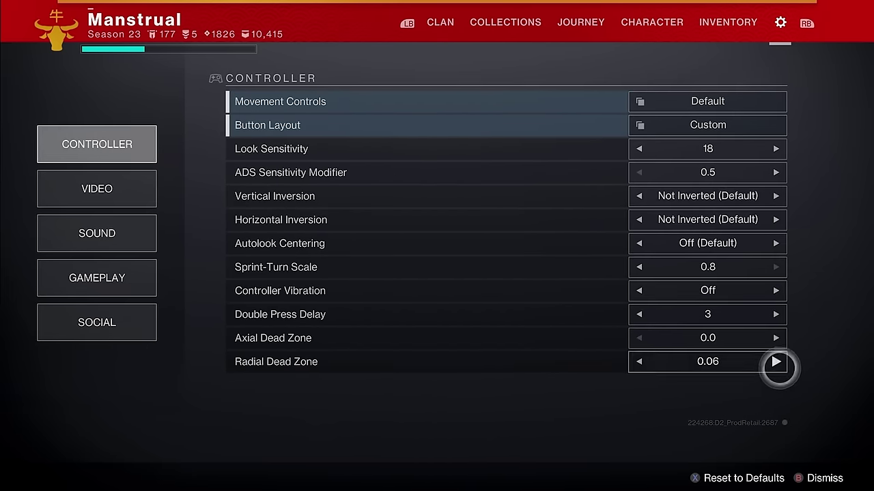
pyautogui.click(781, 362)
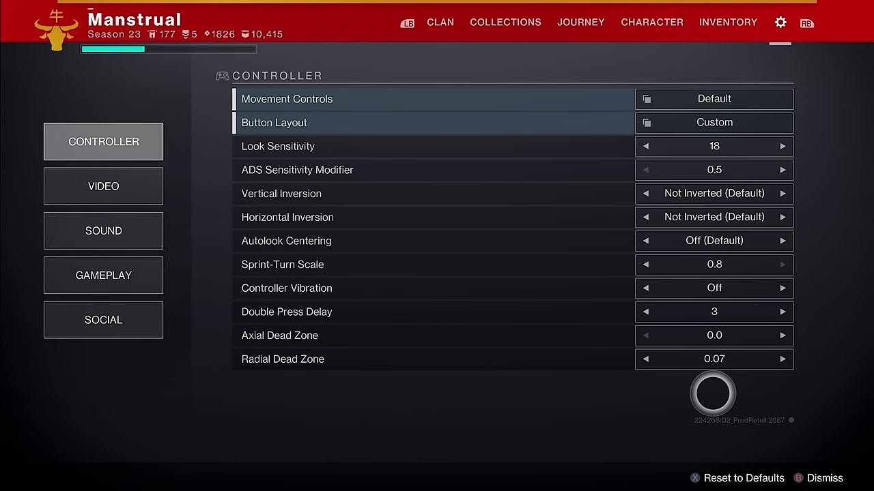
pyautogui.click(652, 363)
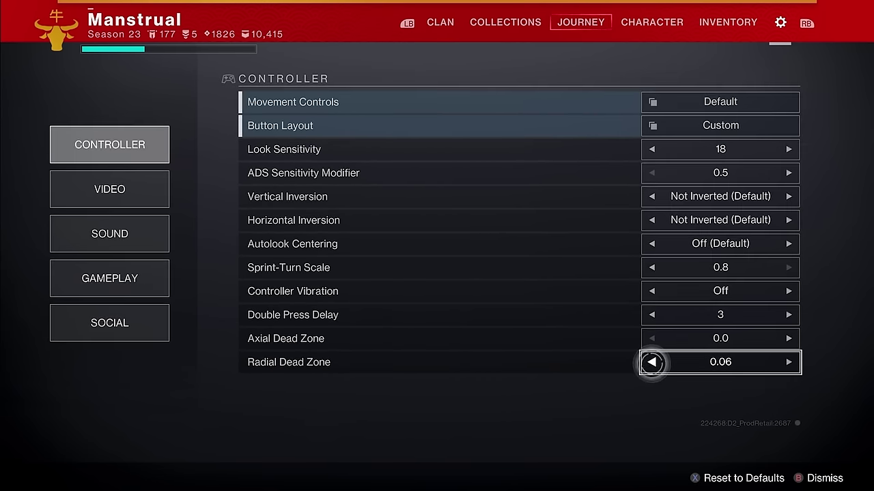
# Lower the Radial Dead Zone to 0.0 and raise it again to 0.07.
pyautogui.click(651, 363)
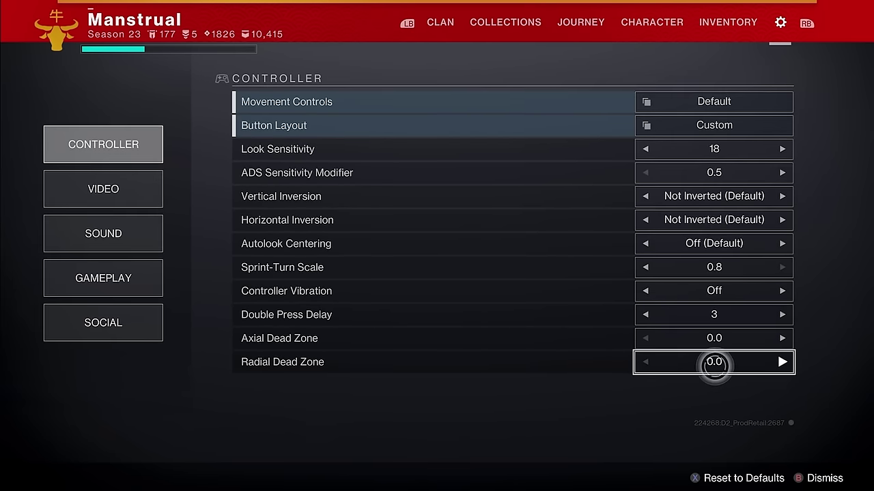
pyautogui.click(776, 363)
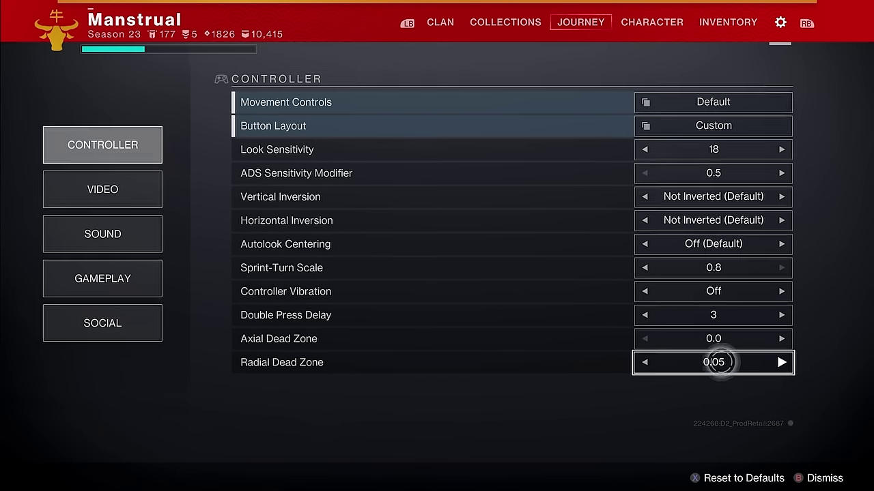
pyautogui.click(774, 362)
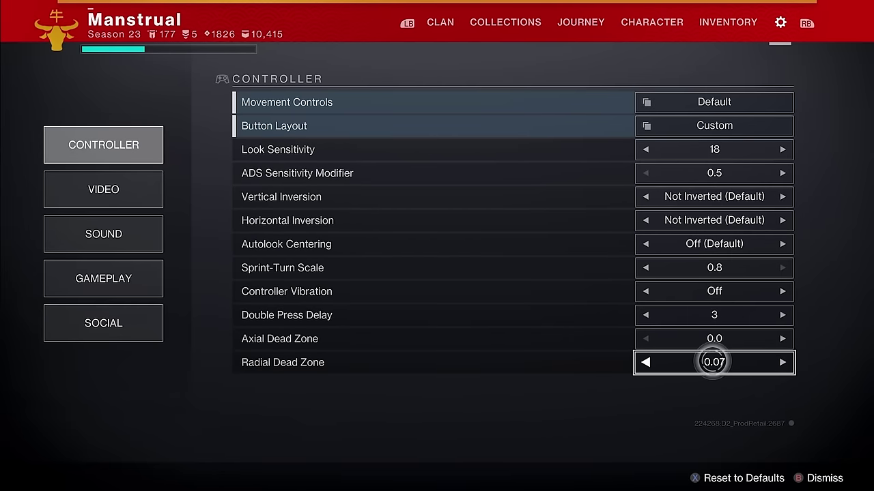
# Check for cursor drift on the inventory and character screens, and return to the controller settings.
pyautogui.press('q')
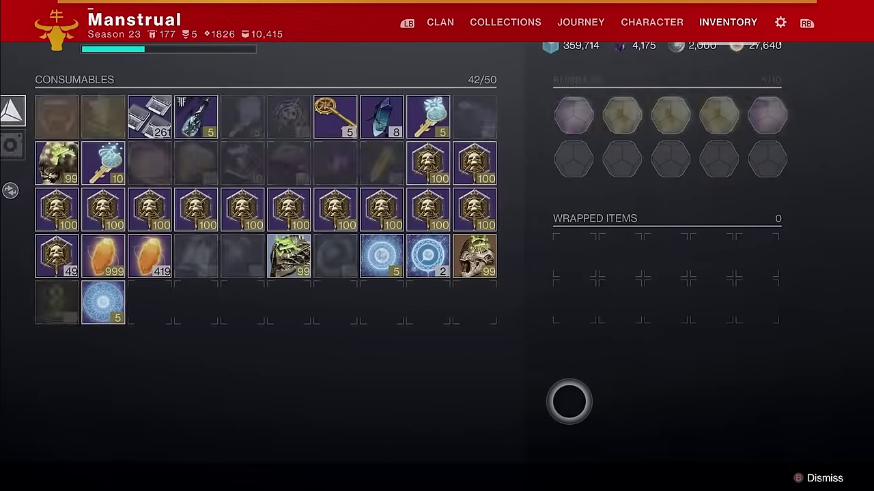
pyautogui.press('q')
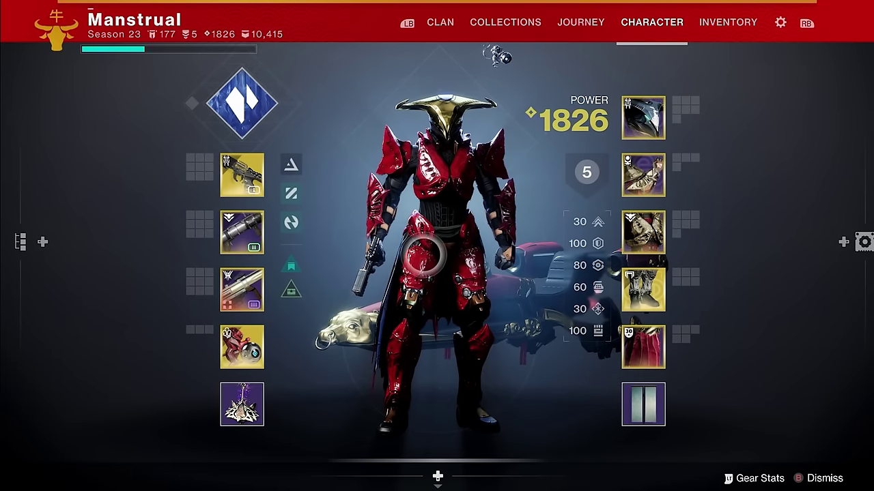
pyautogui.press('q')
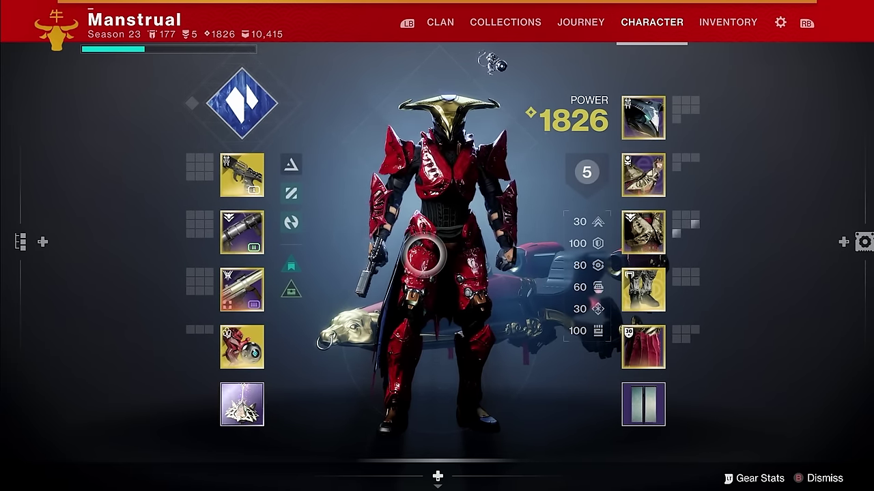
pyautogui.press('q')
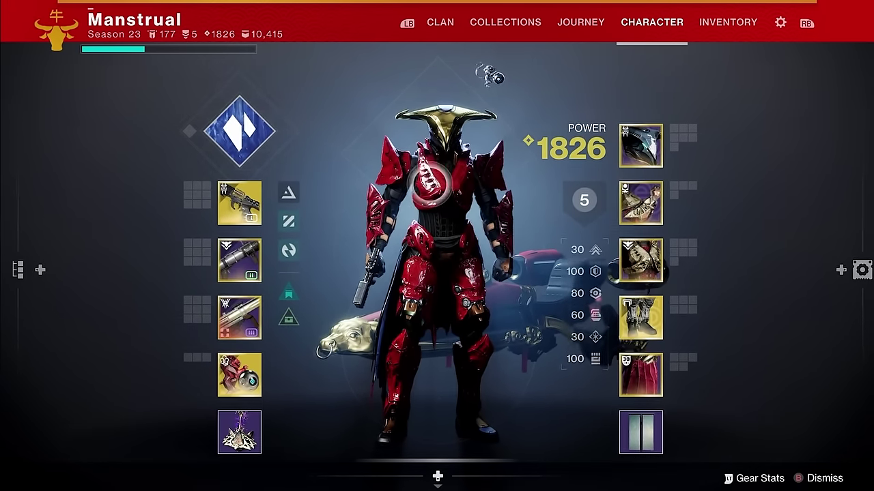
pyautogui.press('Right')
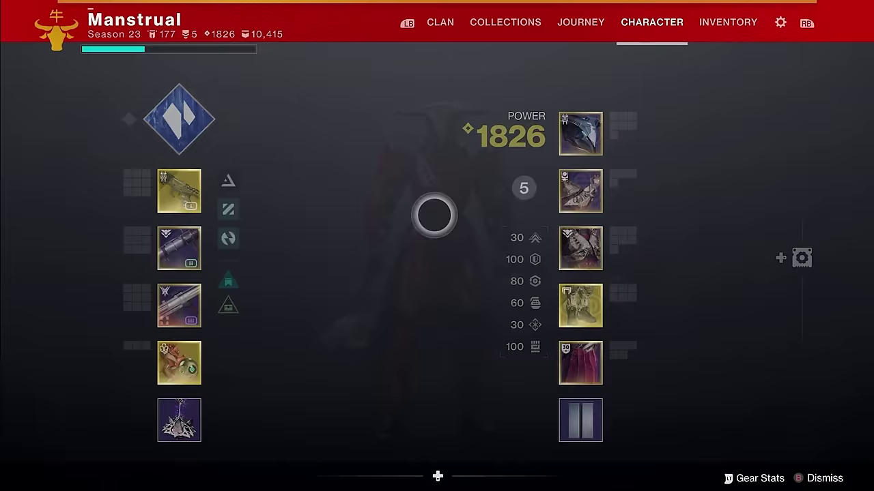
pyautogui.press('e')
pyautogui.press('e')
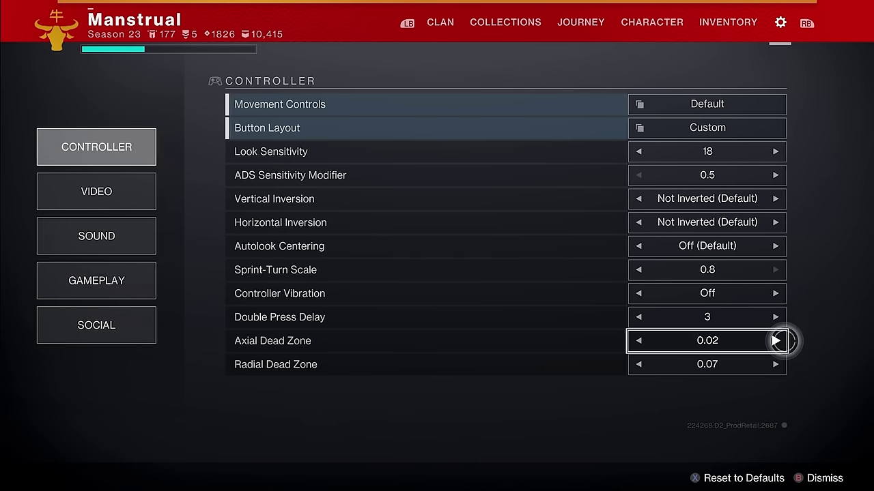
# Try the Axial Dead Zone at 0.02, 0.03 and 0.04, and set it back to 0.0.
pyautogui.click(642, 341)
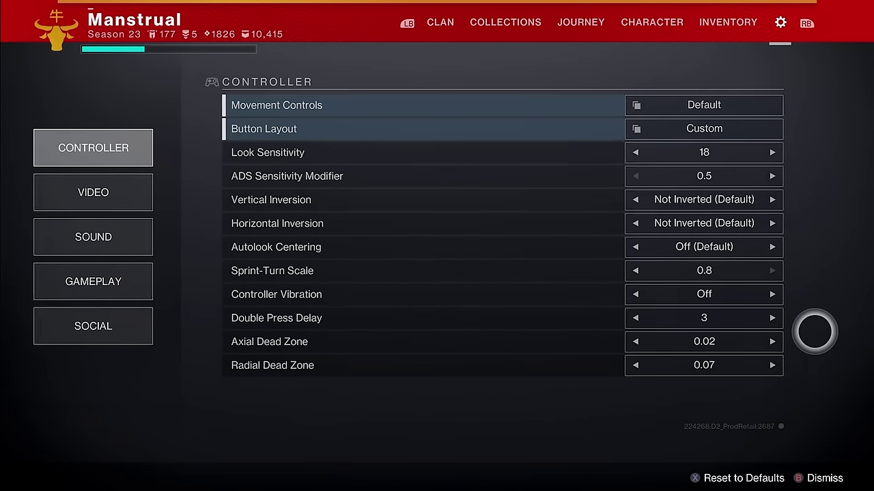
pyautogui.click(771, 359)
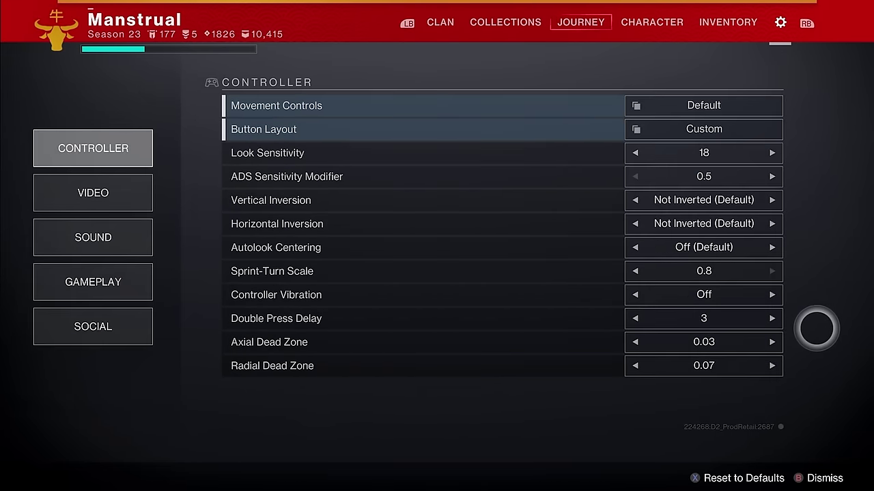
pyautogui.click(776, 342)
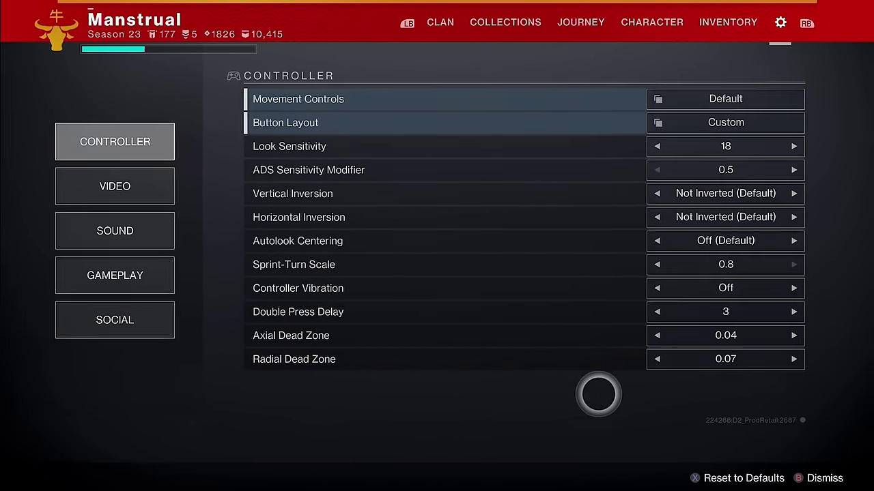
pyautogui.click(652, 341)
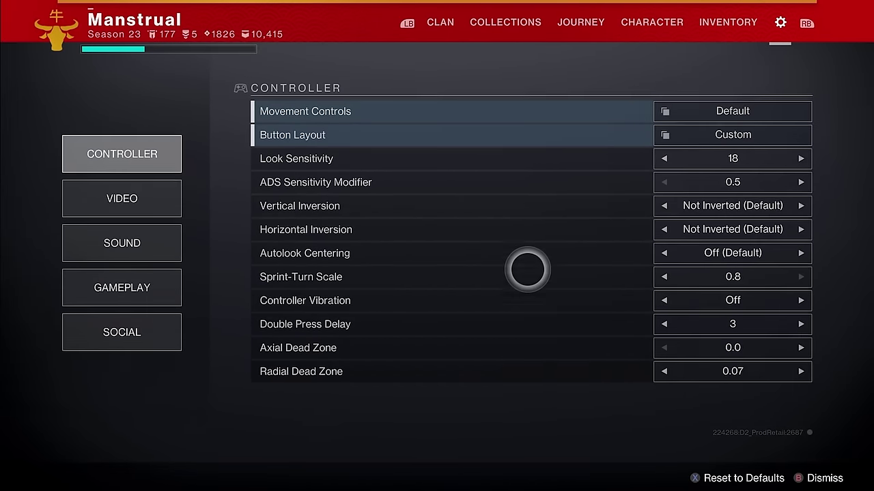